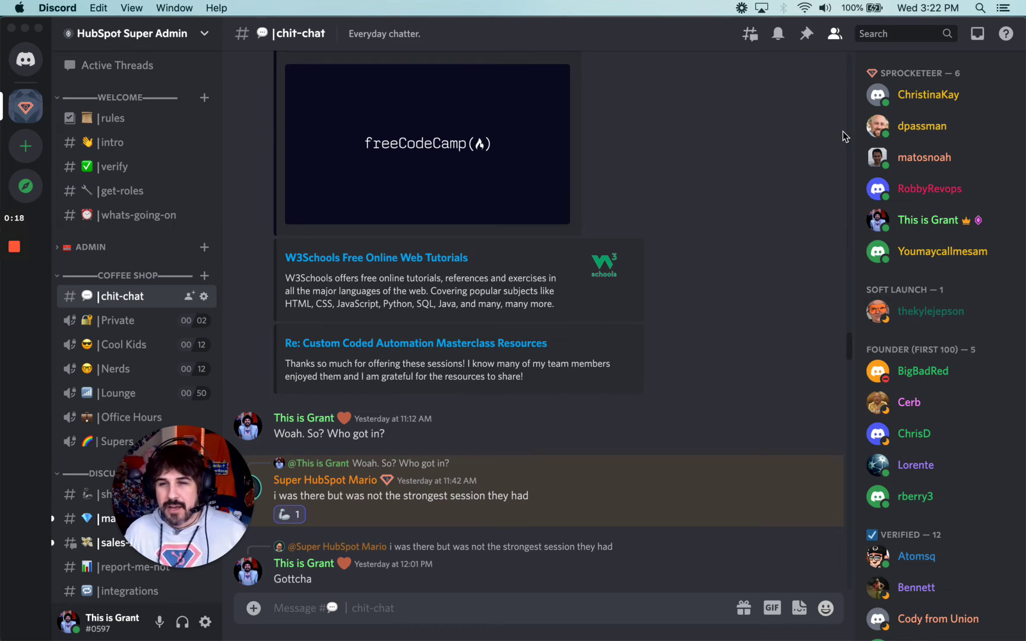
Open the profile card of the Sprocketeer member listed directly above the server owner.
left_click(853, 351)
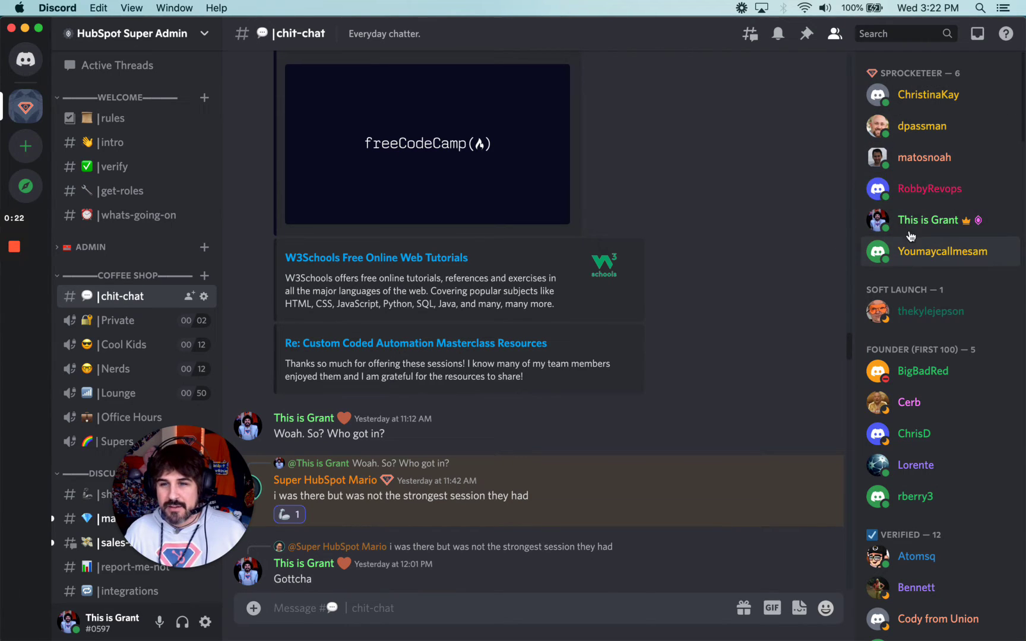
left_click(926, 191)
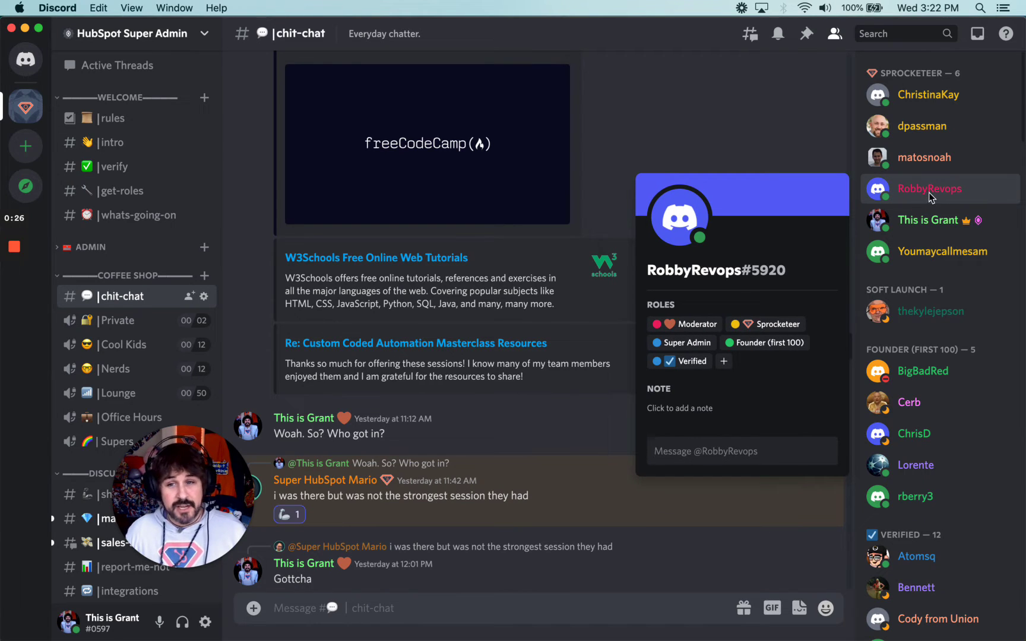
left_click(929, 192)
left_click(919, 190)
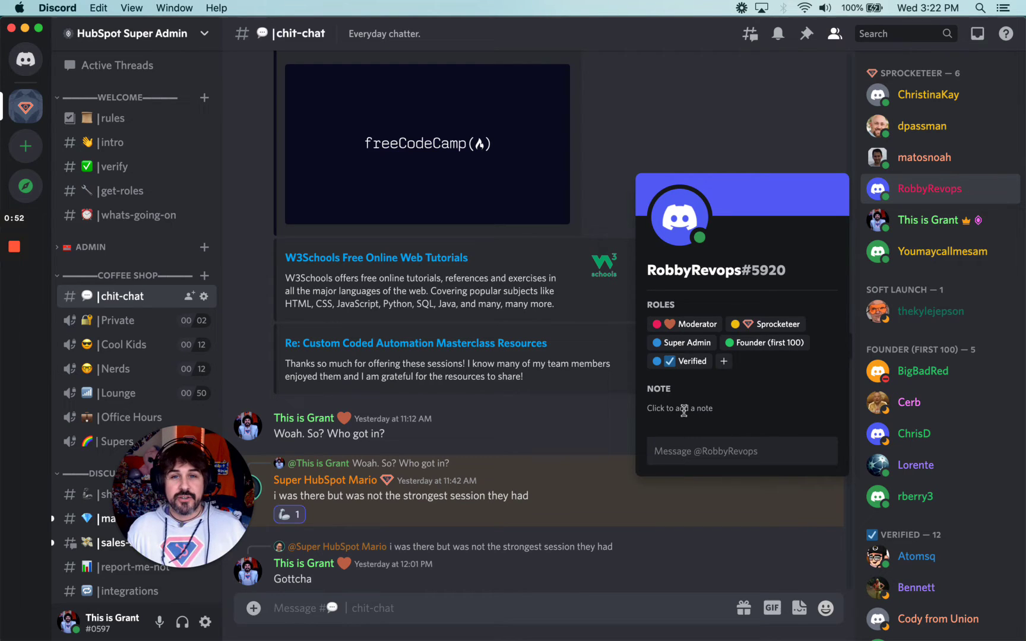
type("as")
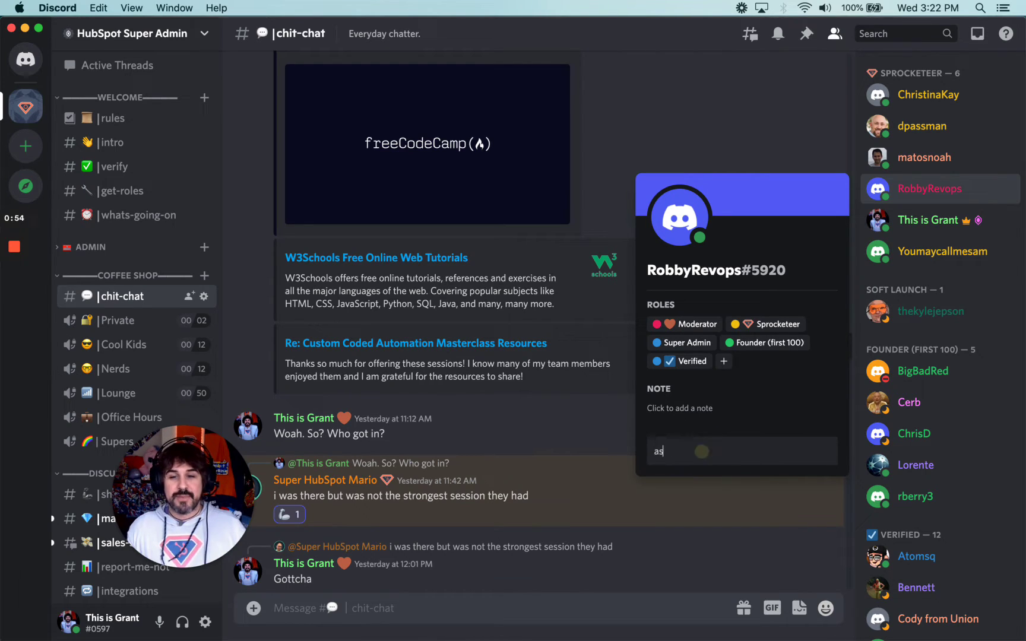
type("dfasdfasdfasdfasdfas")
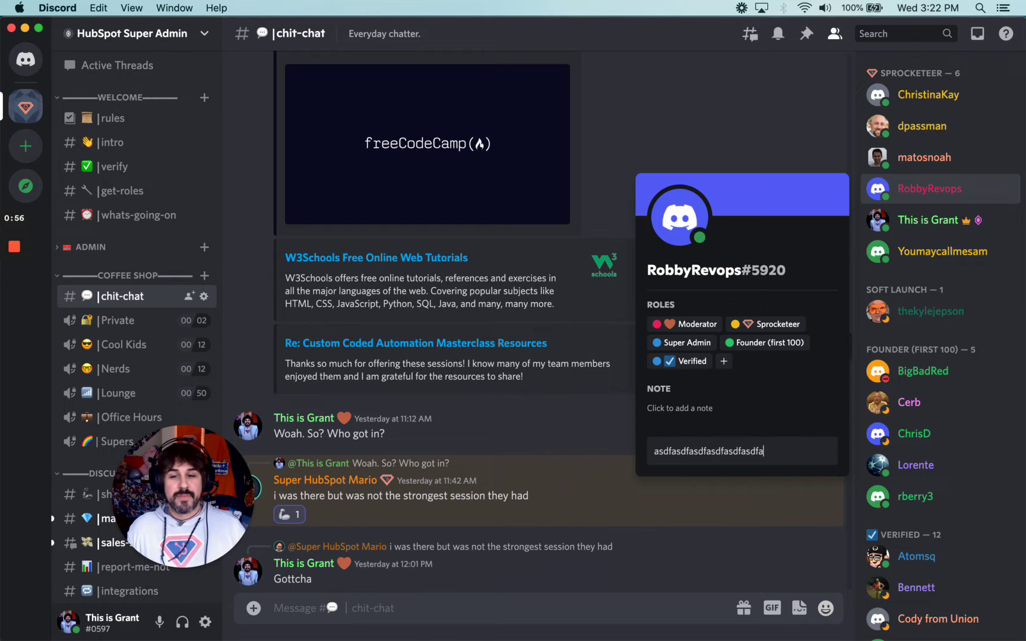
key("super+a")
key("BackSpace")
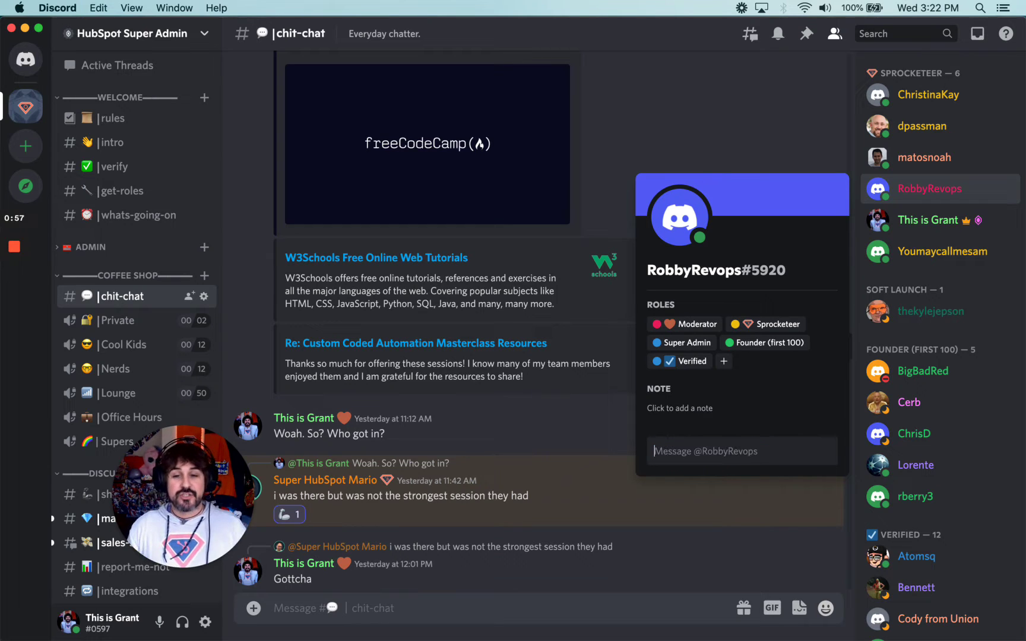
Add the note "Has great videos." to the member's open profile card.
left_click(719, 407)
type("asdfklasdjf;lkjasdflkjasd")
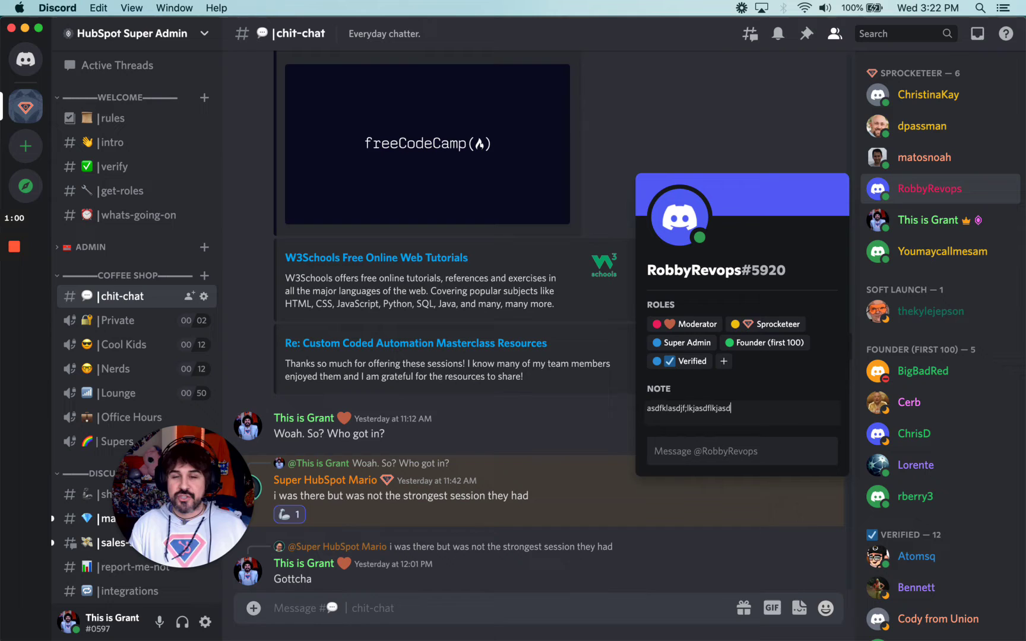
type("f;lkjasd;lfkj")
key("super+a")
key("BackSpace")
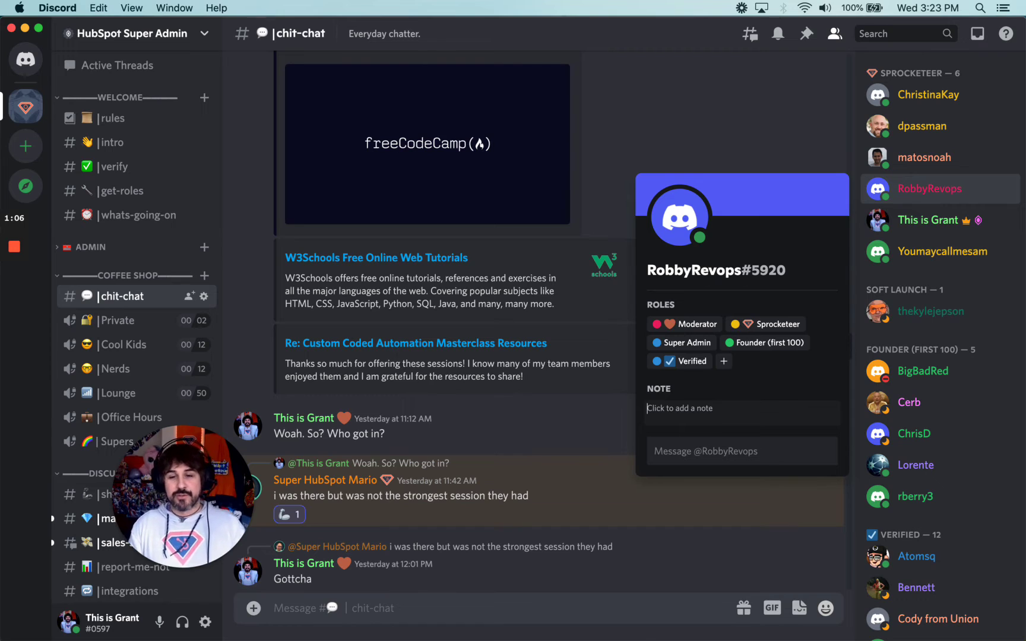
type("asdf")
key("super+a")
type("H")
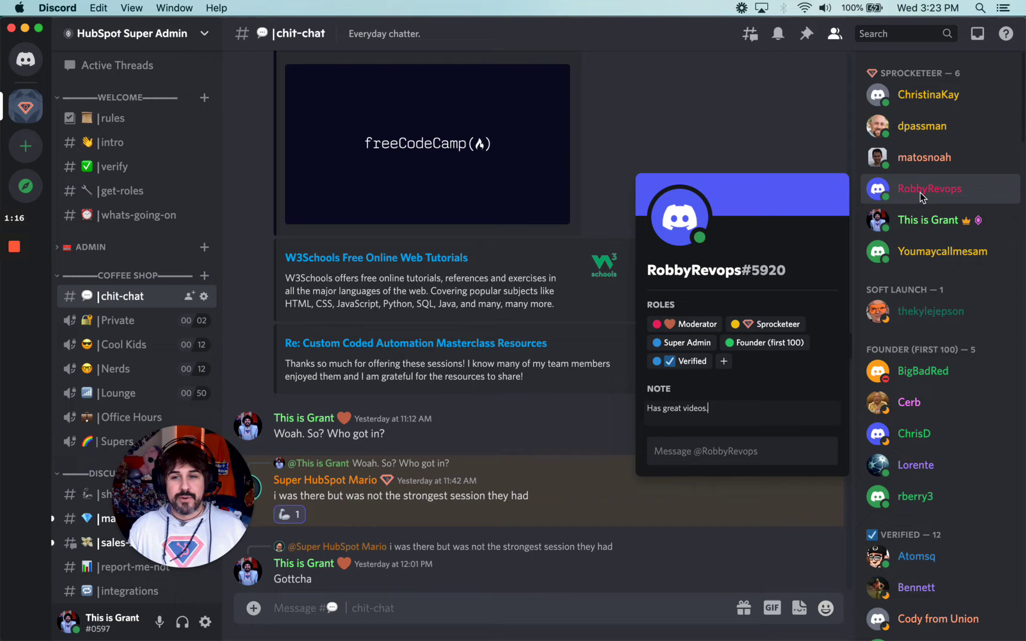
Send the direct message "Hey!" to the member from the profile card.
left_click(724, 450)
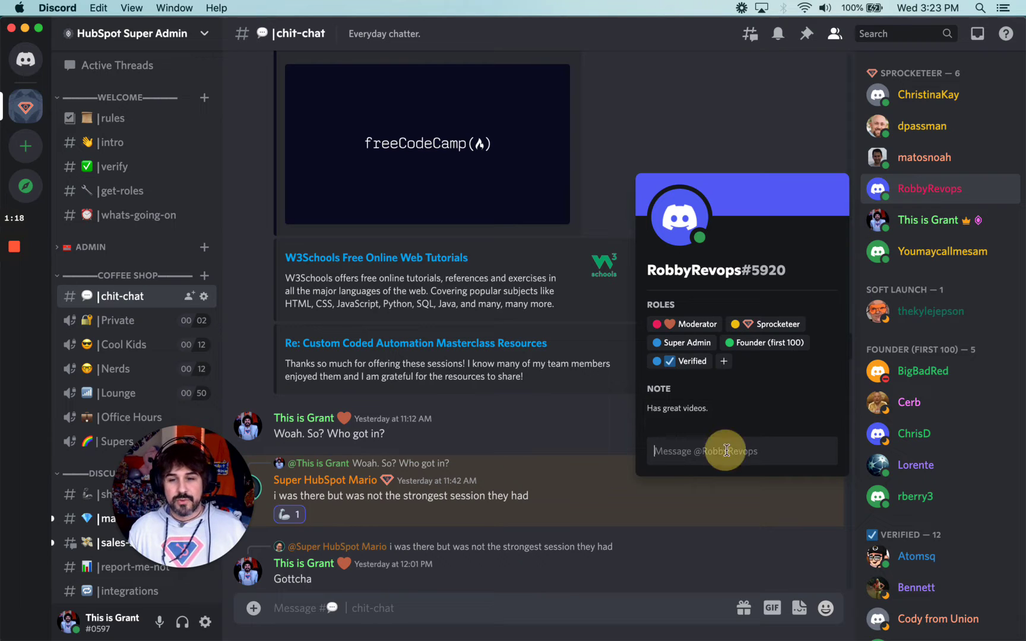
type("Hey!")
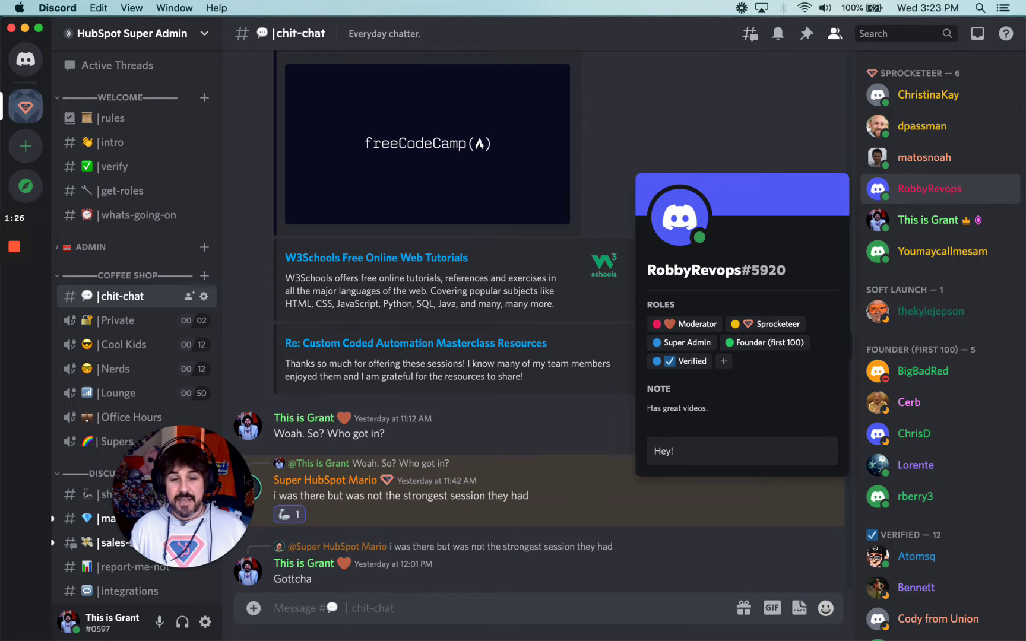
key("Return")
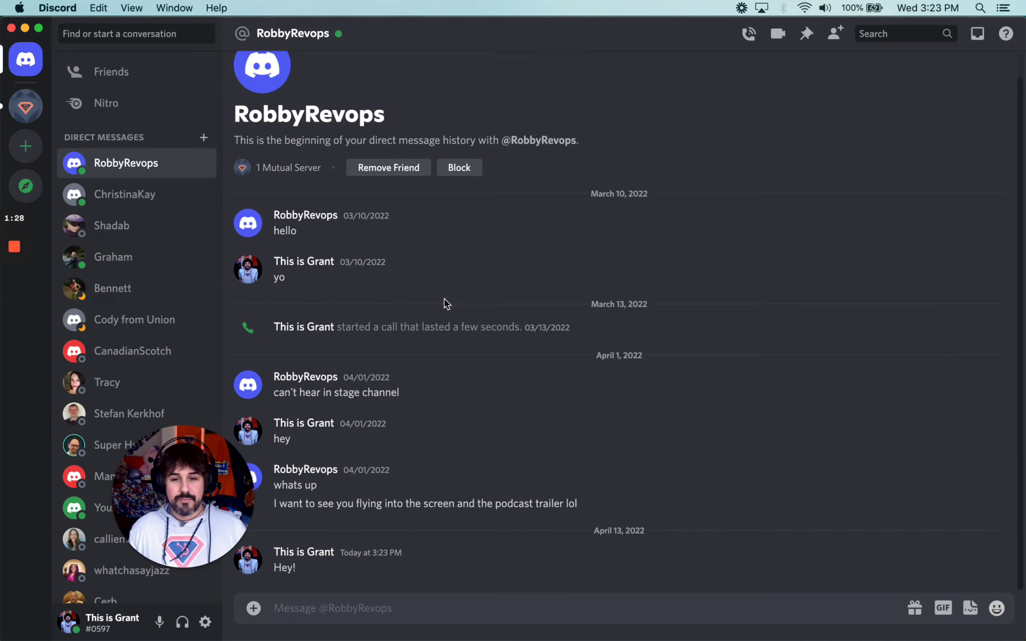
Return to the HubSpot Super Admin server and review the roles on several Sprocketeer and Soft Launch members' profile cards, including the server owner's.
left_click(27, 110)
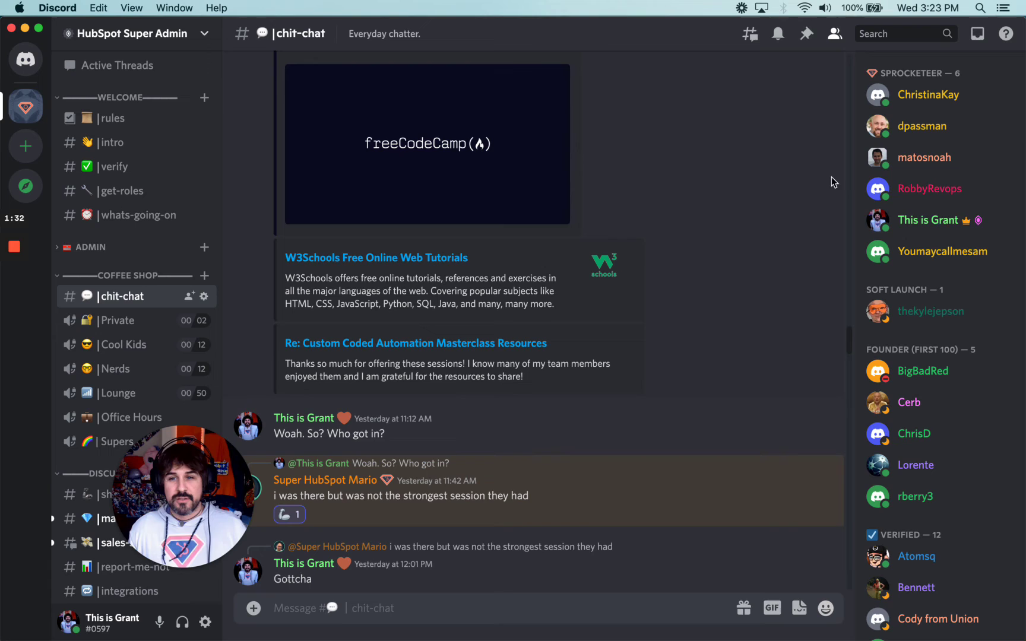
left_click(932, 190)
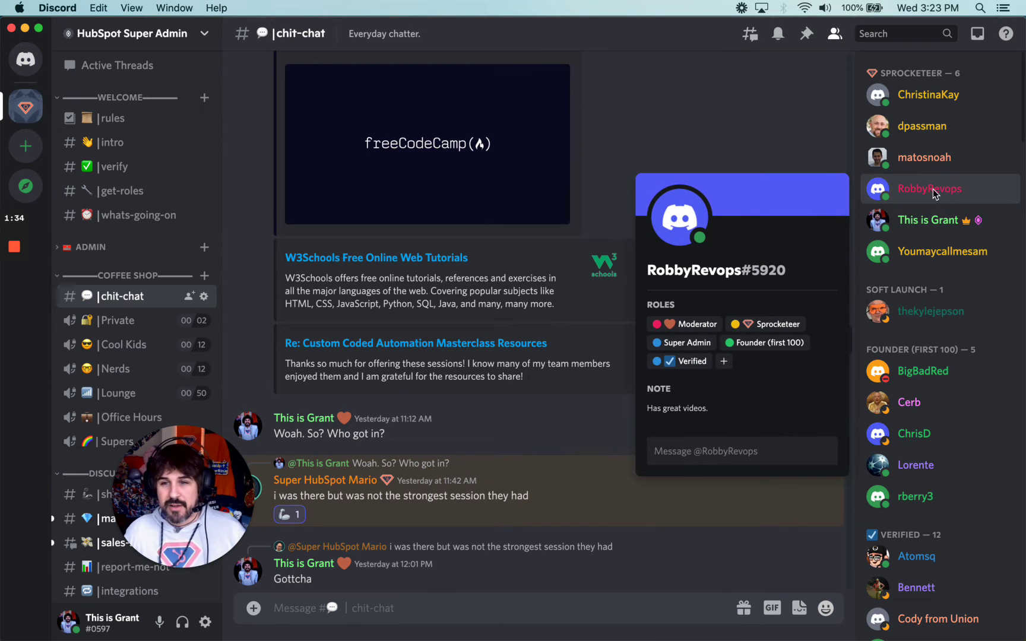
left_click(933, 165)
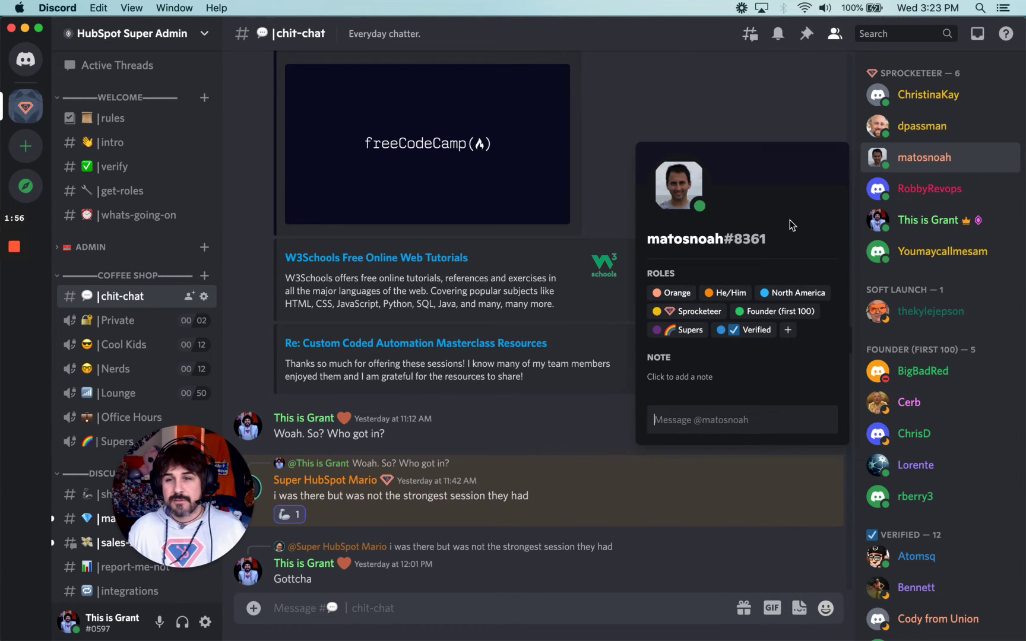
left_click(924, 125)
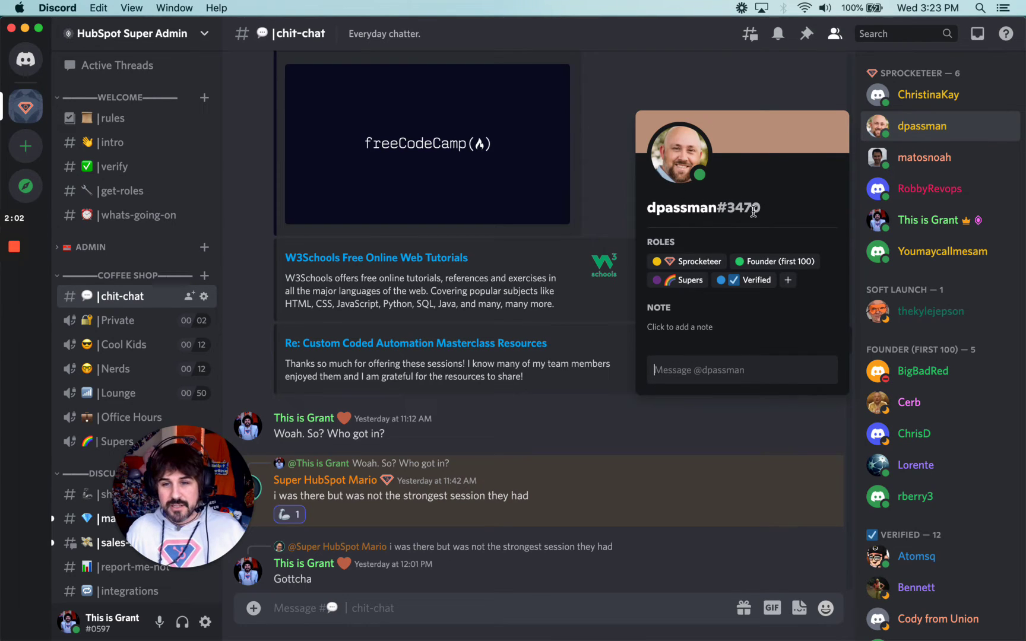
left_click(923, 98)
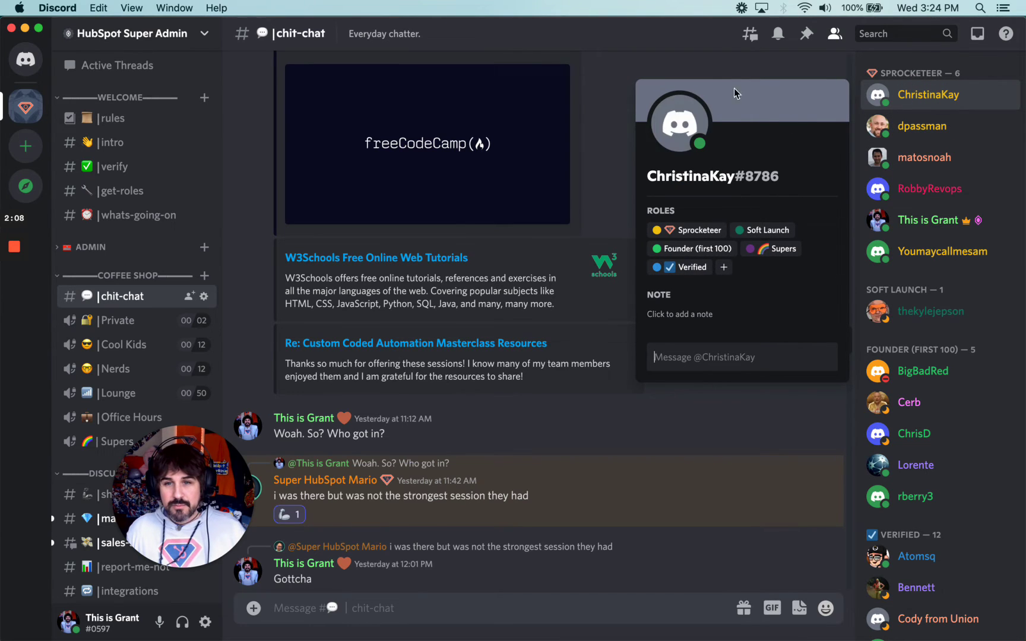
left_click(913, 319)
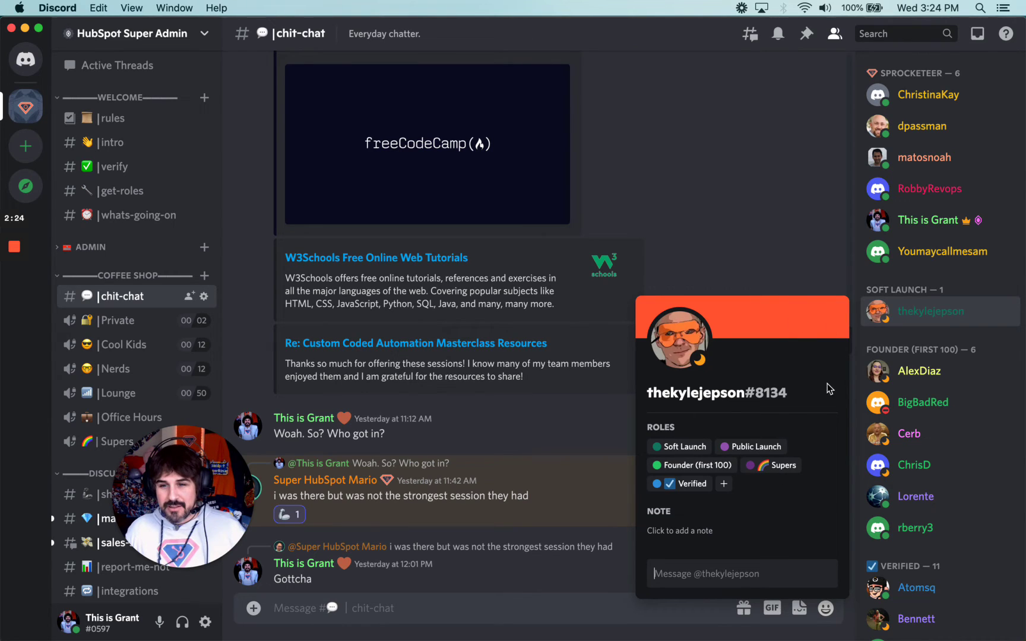
left_click(915, 226)
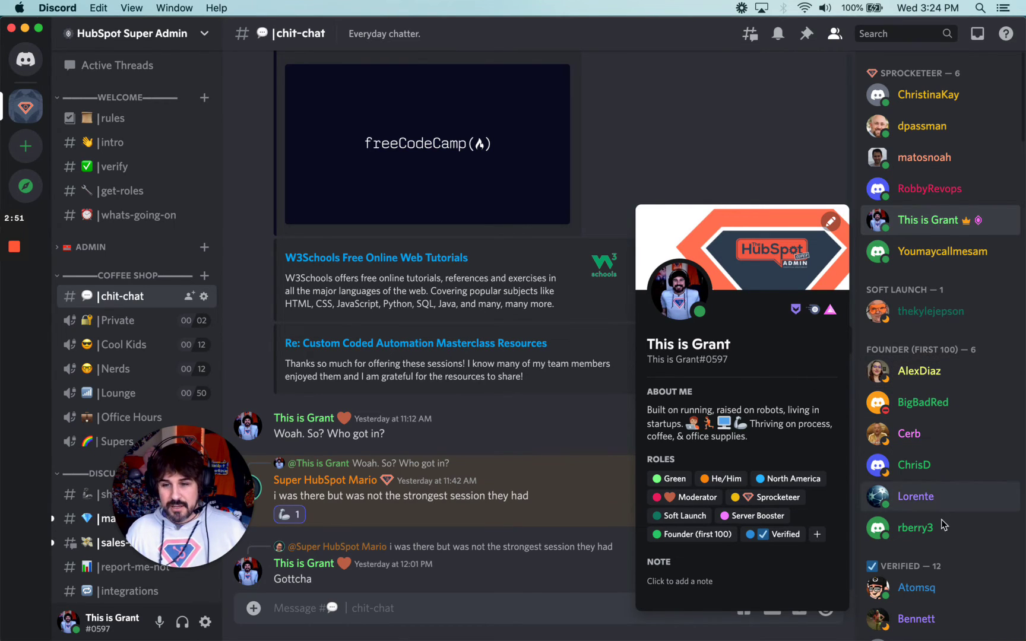
Look through the rest of the server's member list and view the profile cards of two Verified members.
scroll(943, 523, "down", 5)
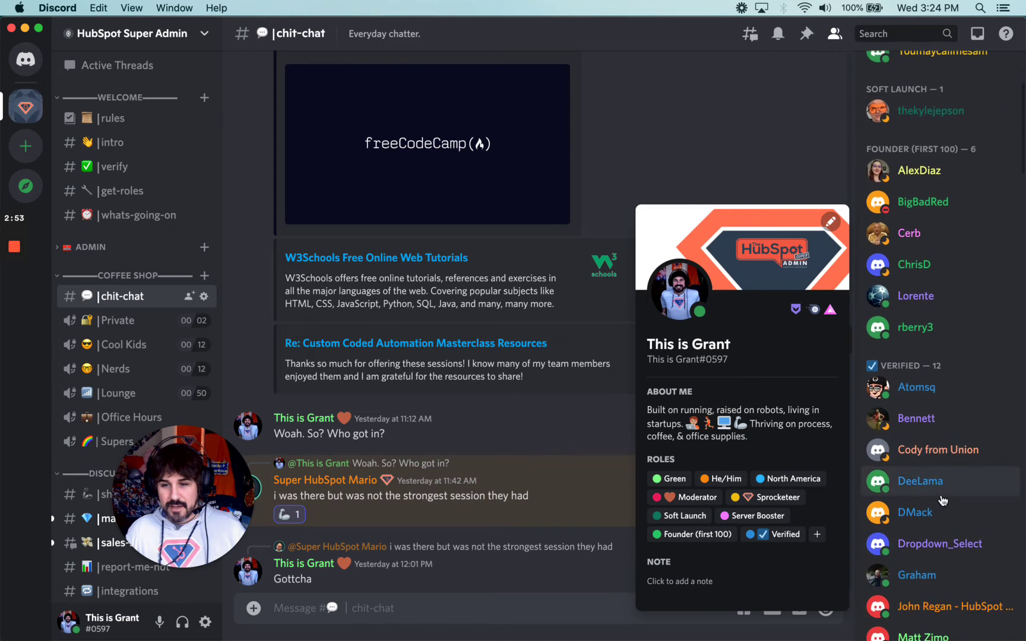
scroll(942, 501, "down", 5)
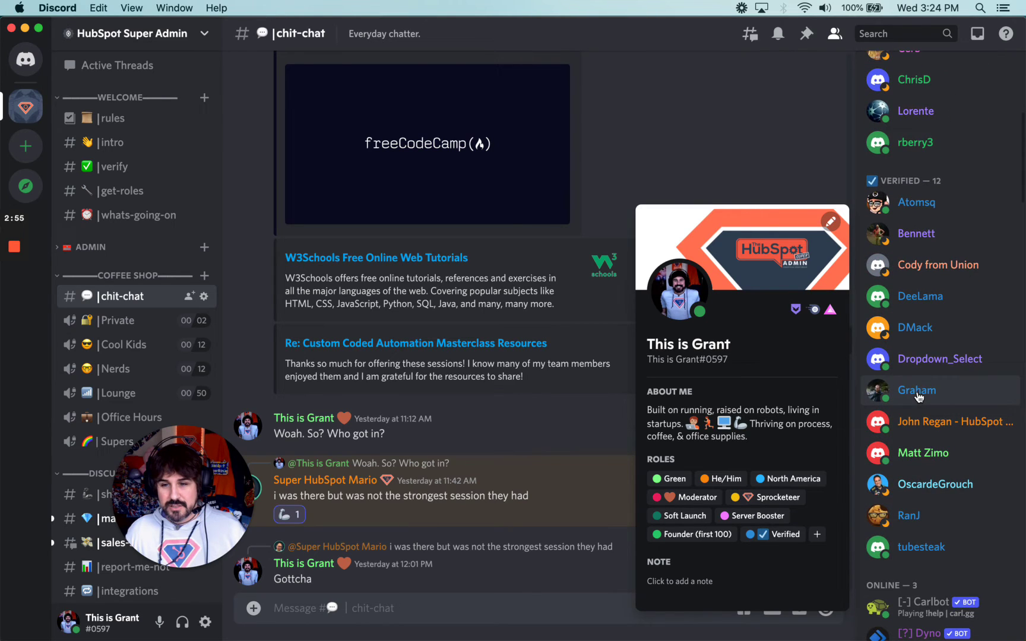
left_click(917, 392)
left_click(921, 453)
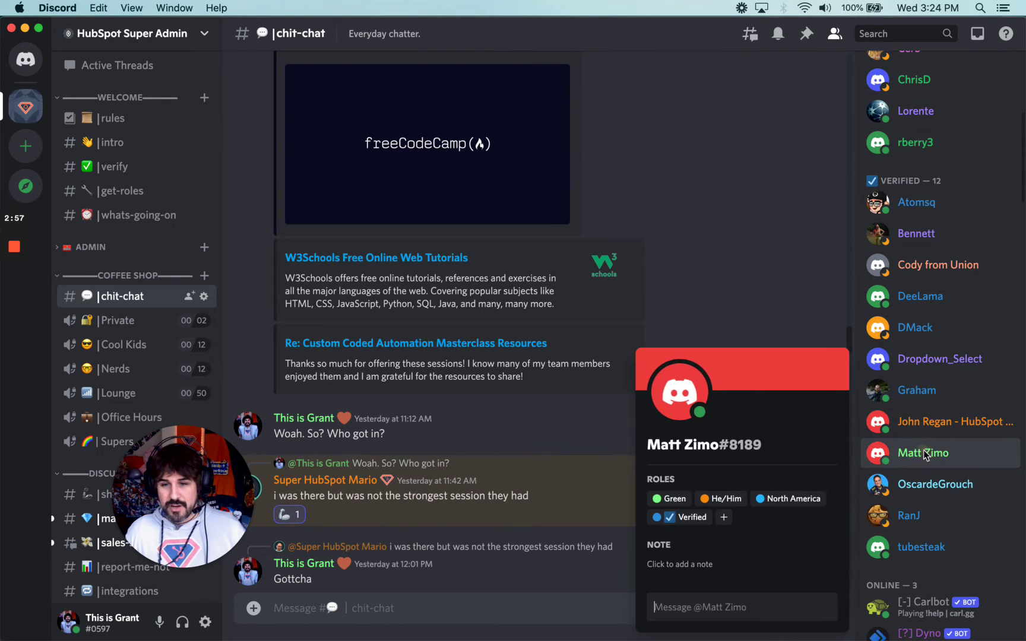
scroll(925, 456, "down", 3)
scroll(923, 451, "down", 4)
scroll(922, 450, "up", 8)
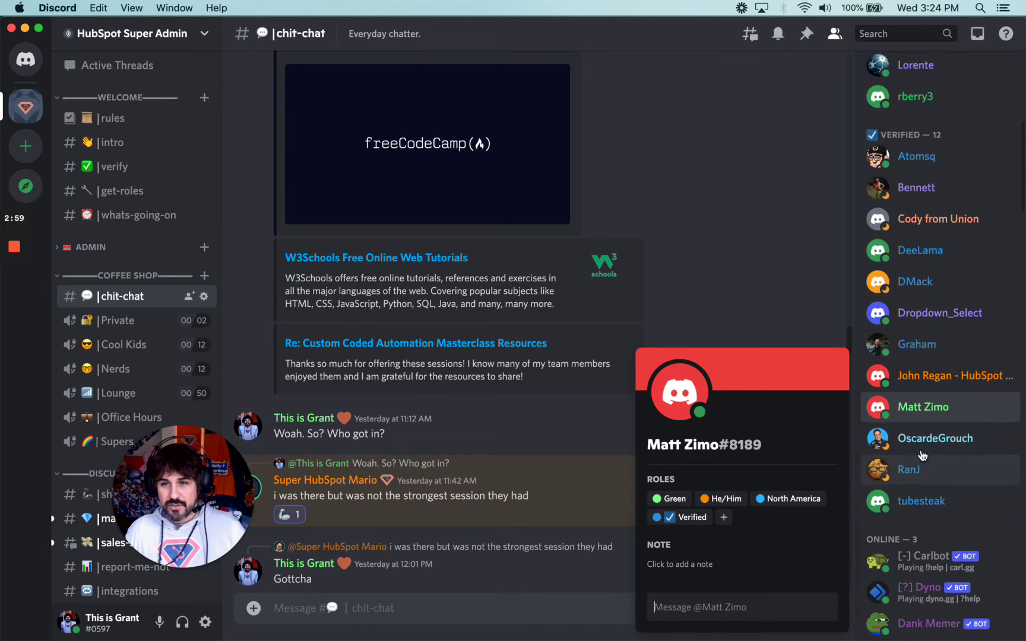
scroll(921, 453, "up", 4)
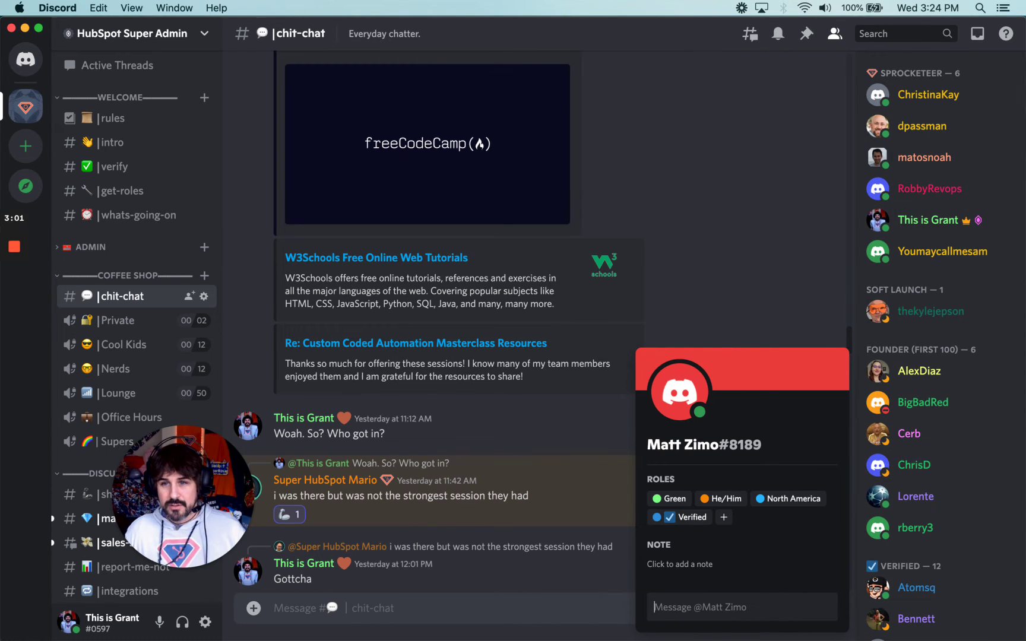
Search the server for messages from a specific member, using the from-user filter.
left_click(897, 39)
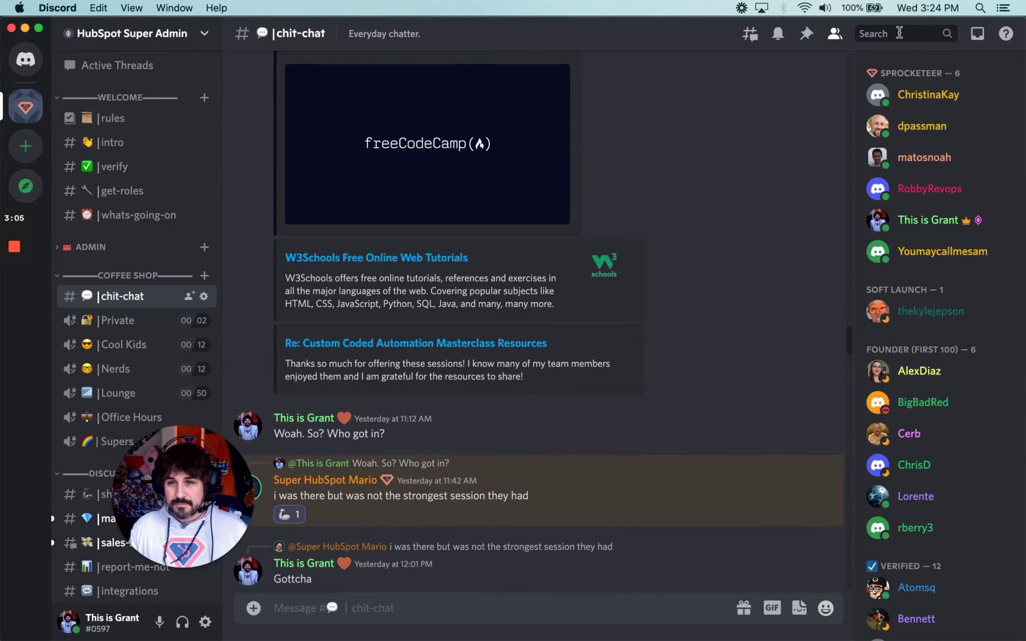
left_click(900, 33)
type("mario")
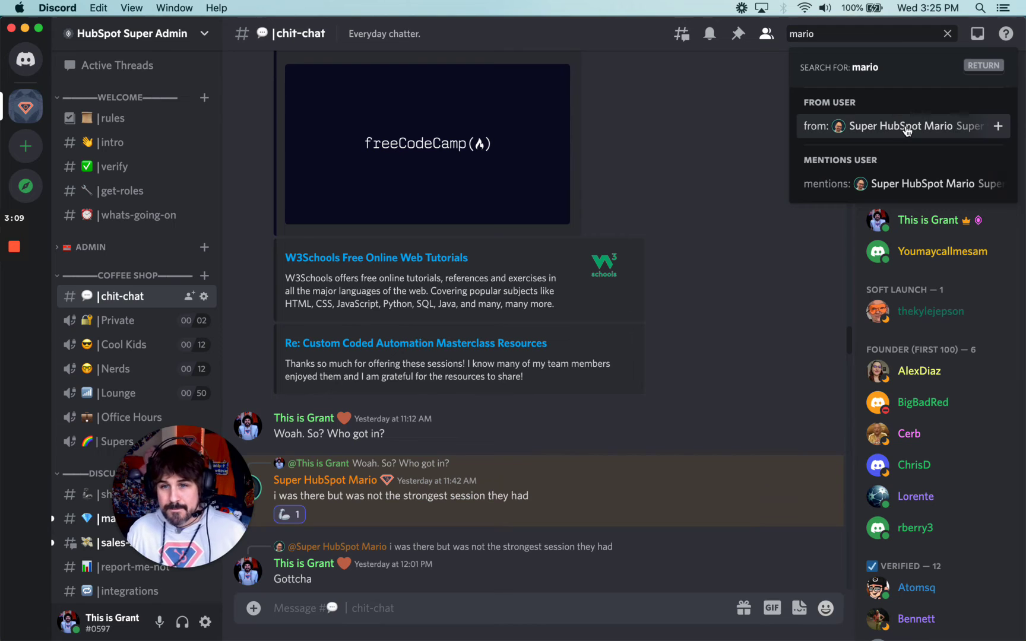
left_click(907, 127)
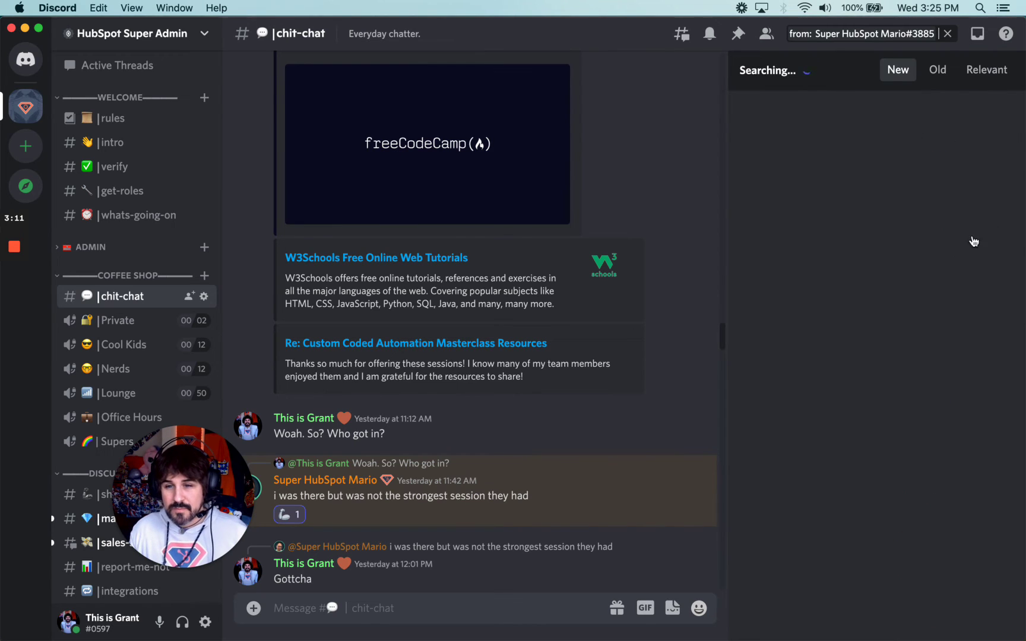
Jump to the newest chit-chat message in the search results and view its author's profile card.
left_click(764, 168)
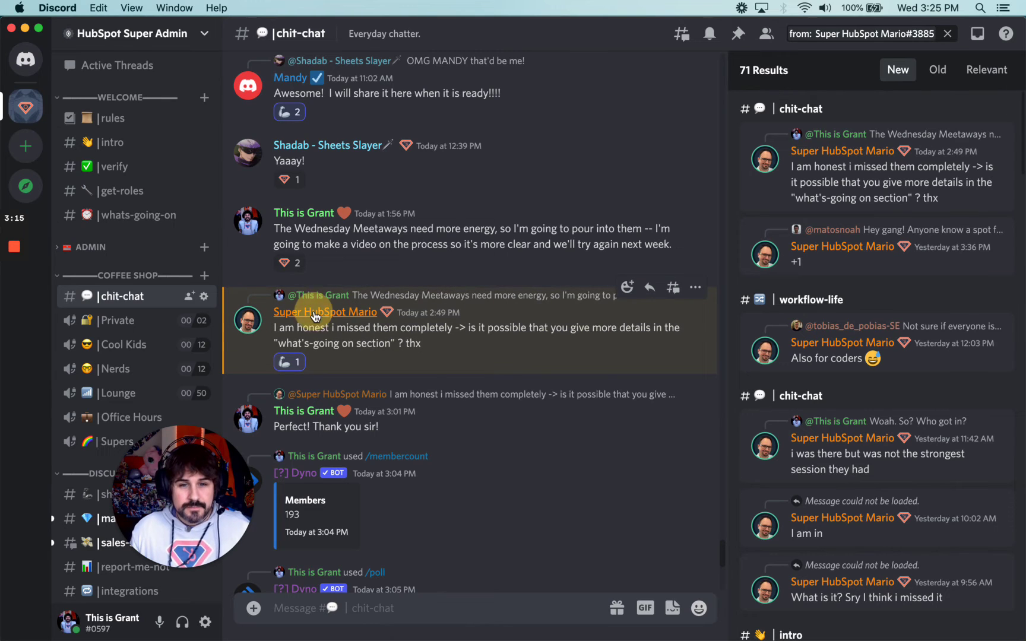
left_click(315, 314)
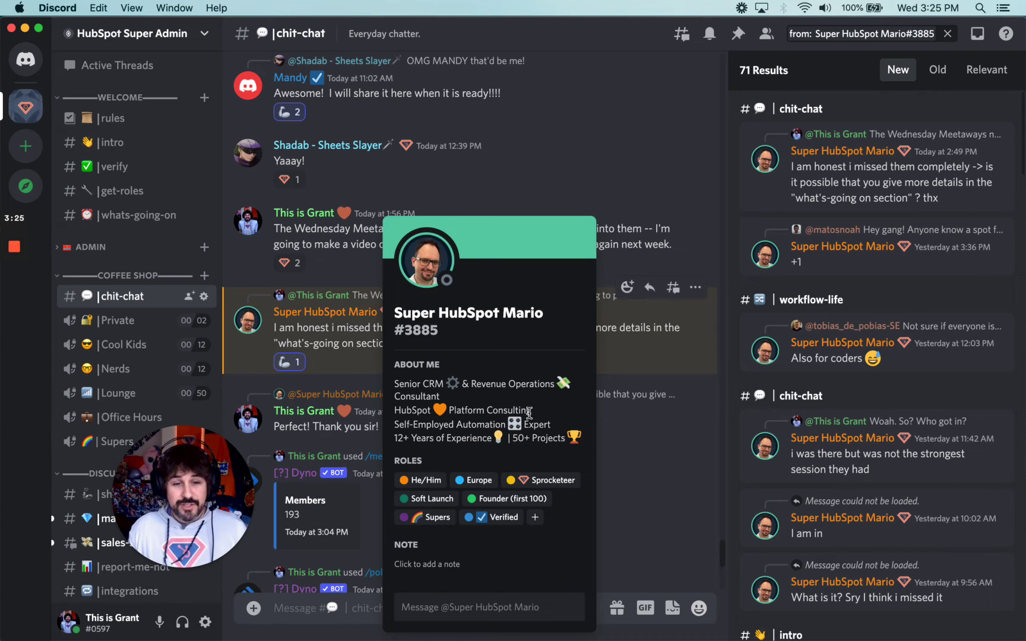
left_click(318, 615)
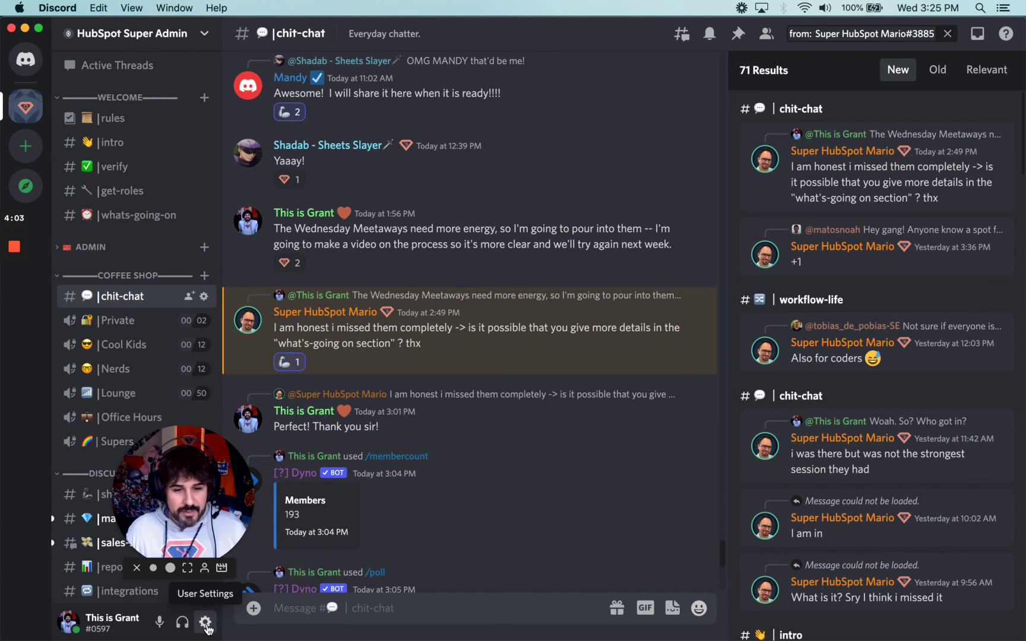
Open the user settings and go to editing your own user profile.
left_click(206, 624)
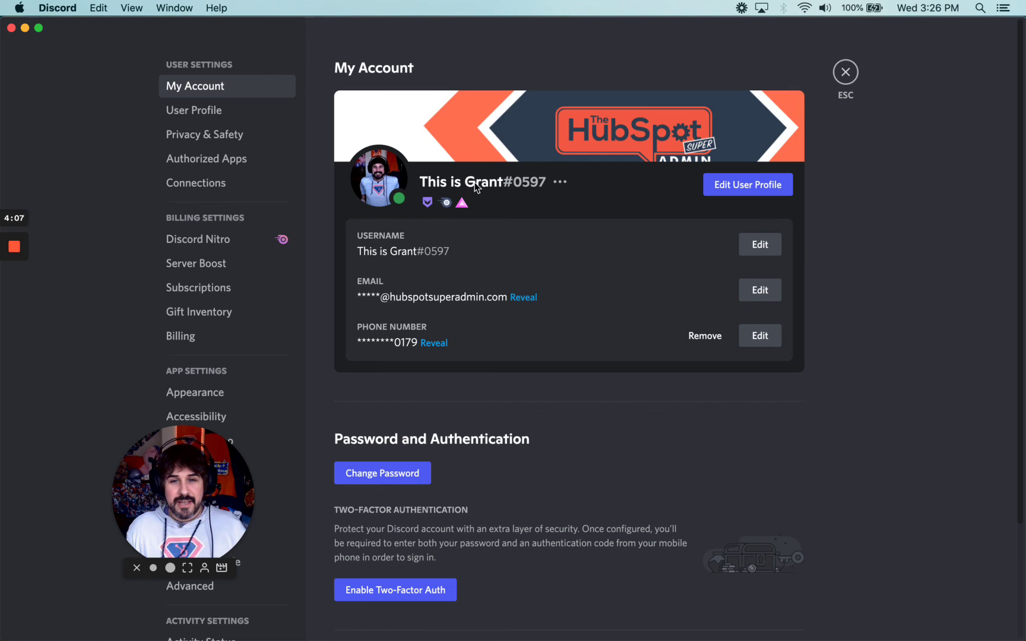
left_click(760, 194)
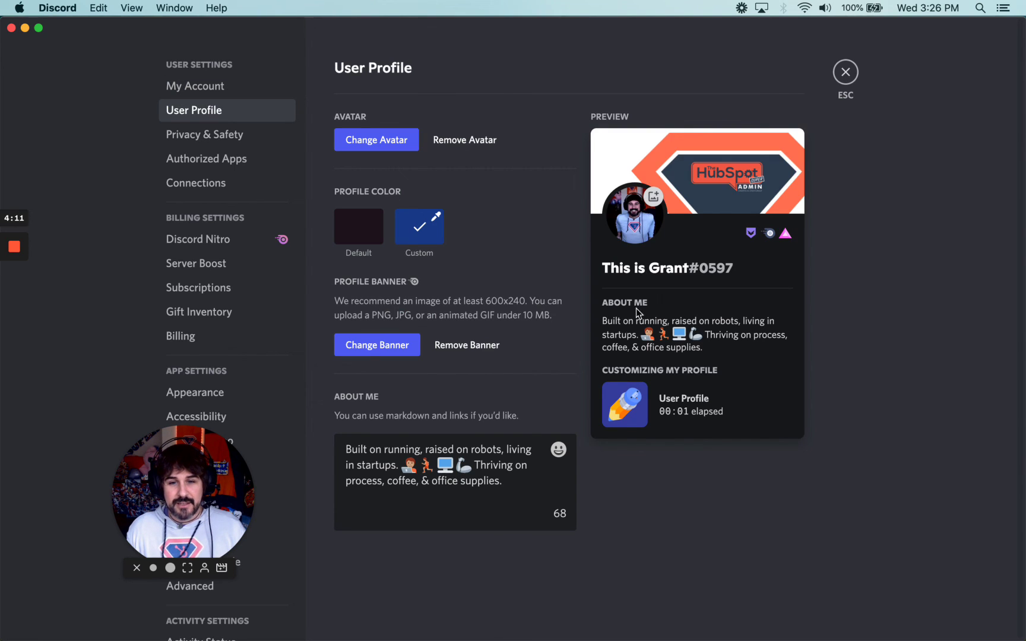